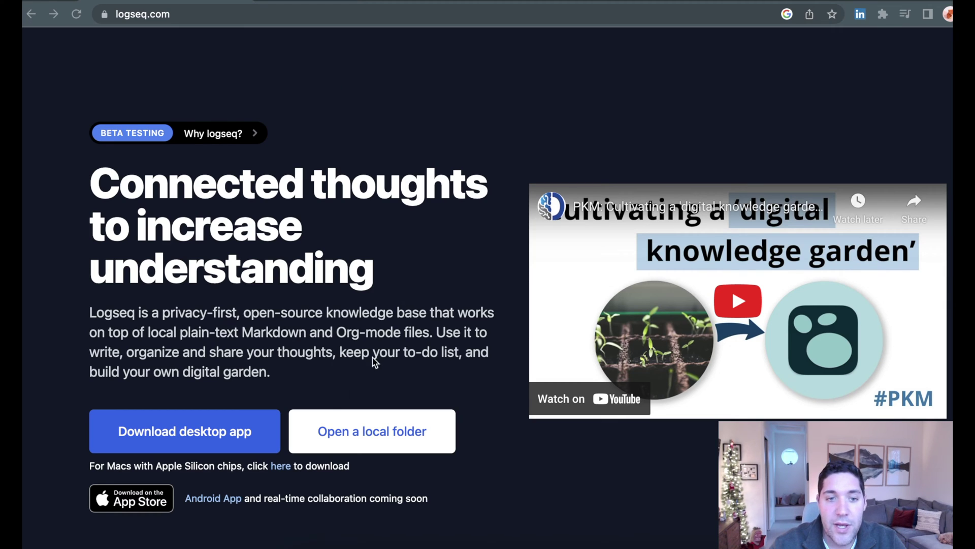
# Download the Logseq Mac app for Apple Silicon in Chrome, then switch to the OpenAI website
pyautogui.click(43, 367)
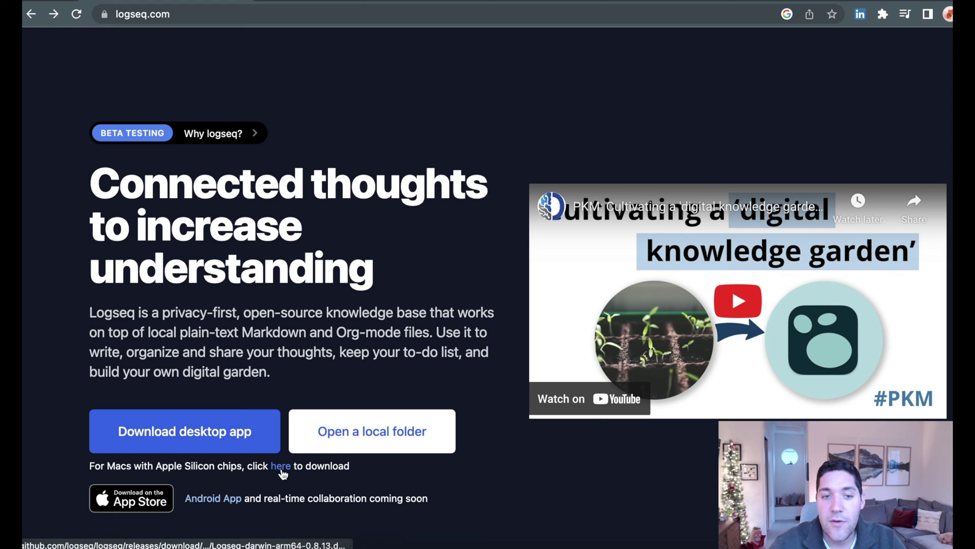
pyautogui.click(282, 470)
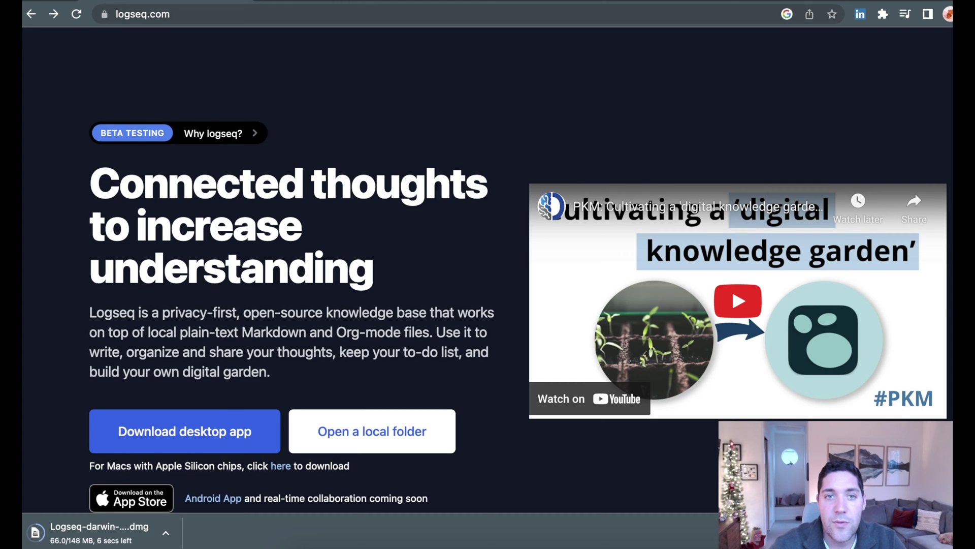
pyautogui.click(307, 2)
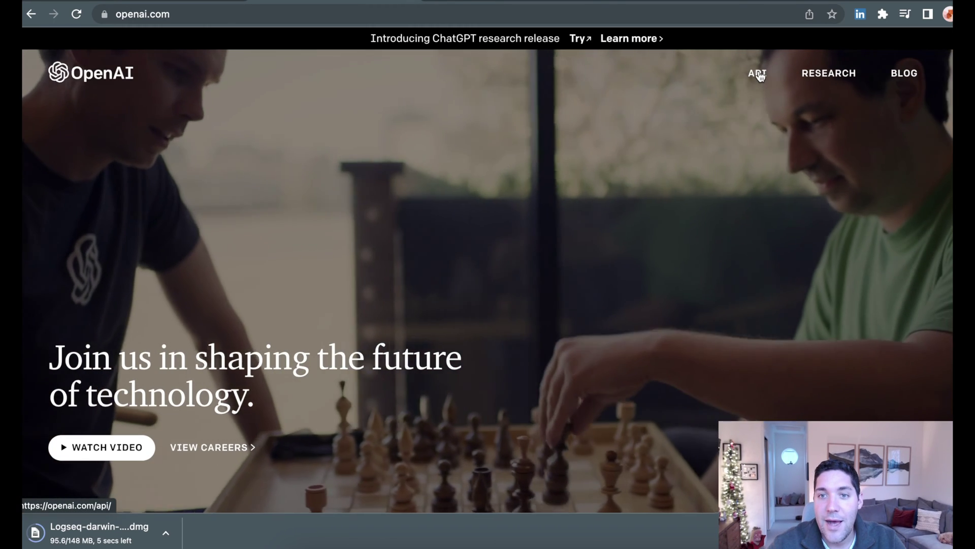
# Log in to the OpenAI API platform with a Google account and open the account menu
pyautogui.click(758, 74)
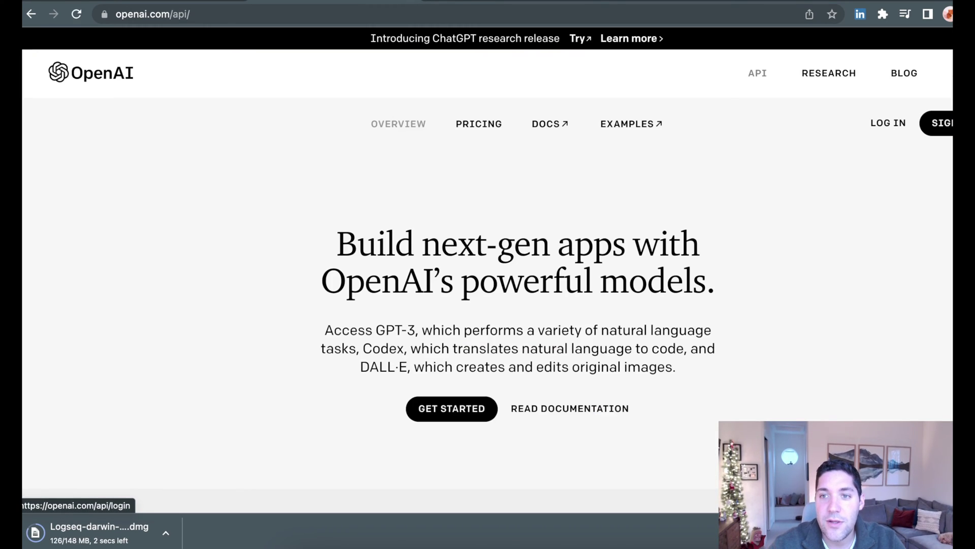
pyautogui.click(897, 124)
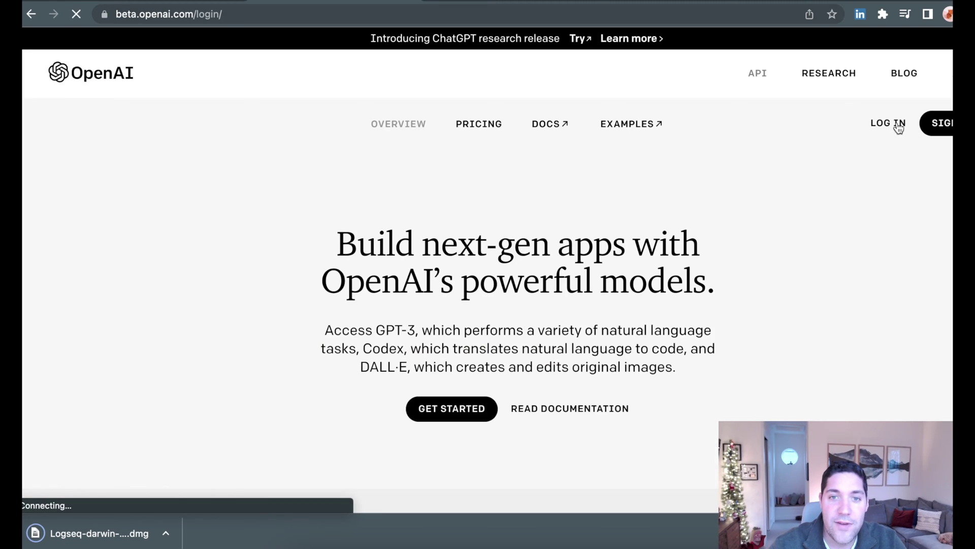
pyautogui.click(522, 421)
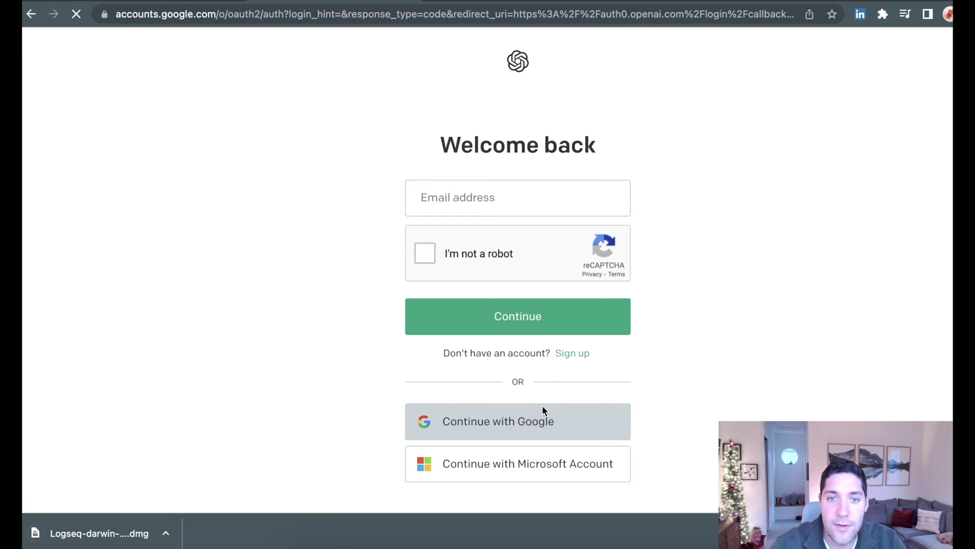
pyautogui.click(350, 249)
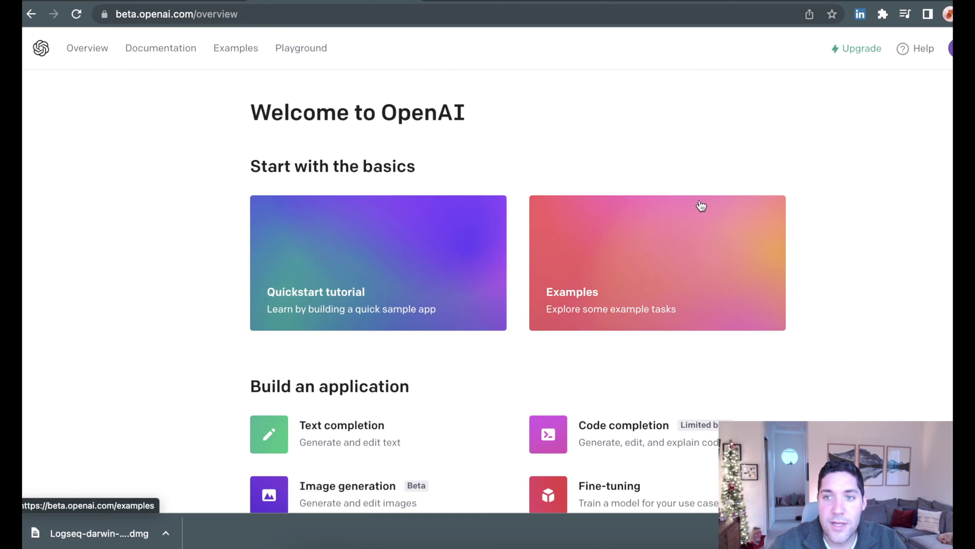
pyautogui.click(951, 48)
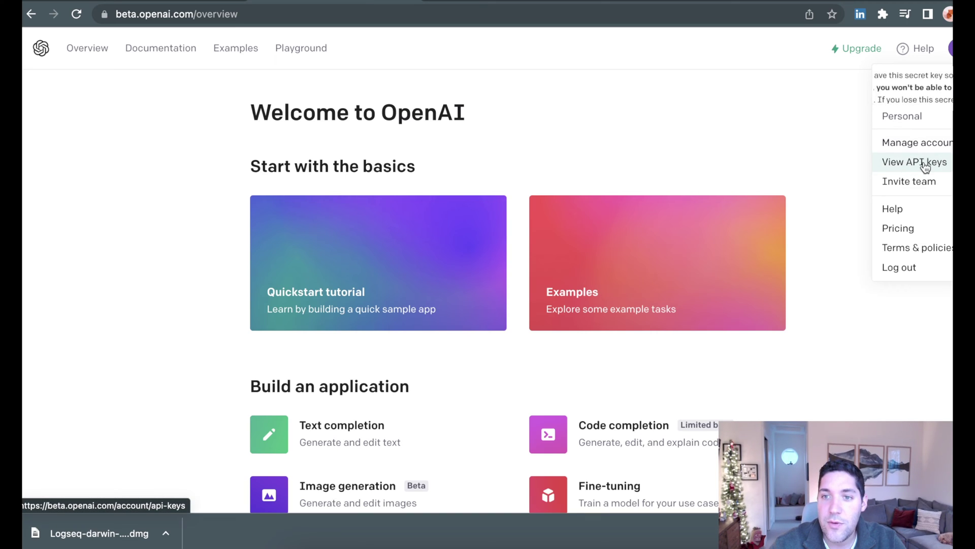
# Create a new OpenAI secret API key and copy it to the clipboard
pyautogui.click(935, 165)
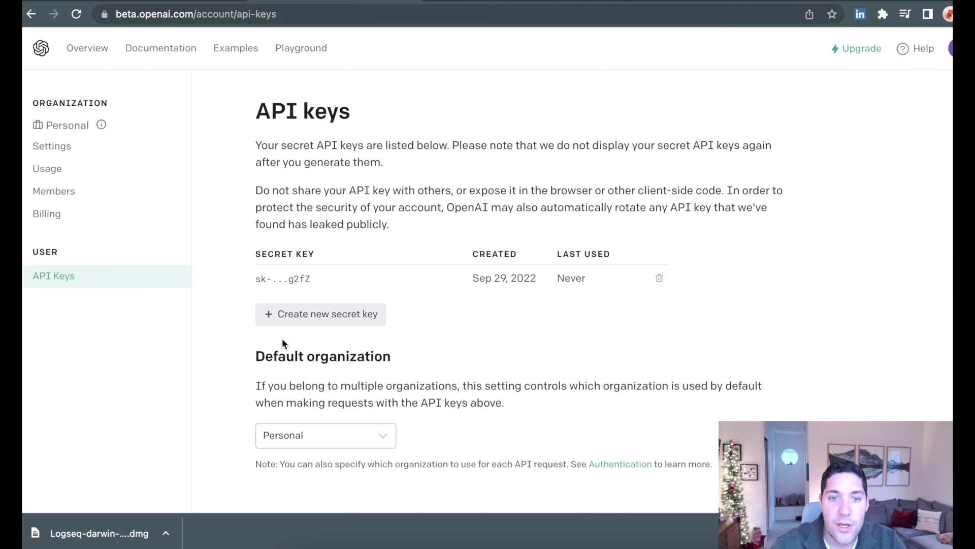
pyautogui.click(301, 315)
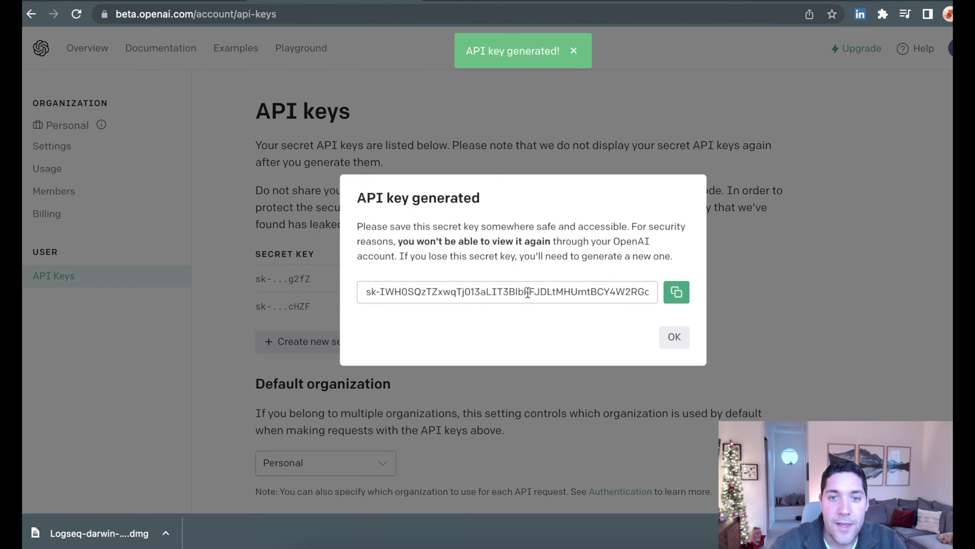
pyautogui.click(677, 293)
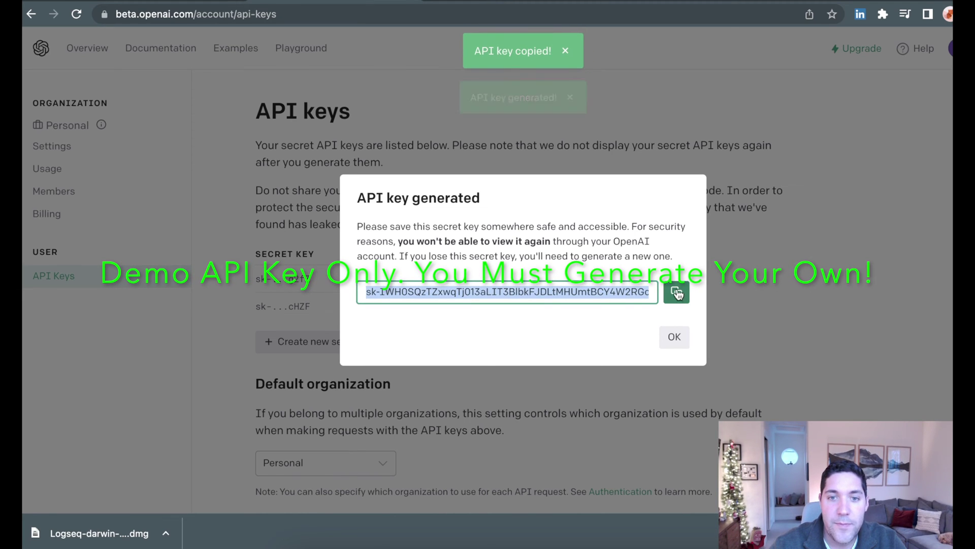
pyautogui.click(110, 534)
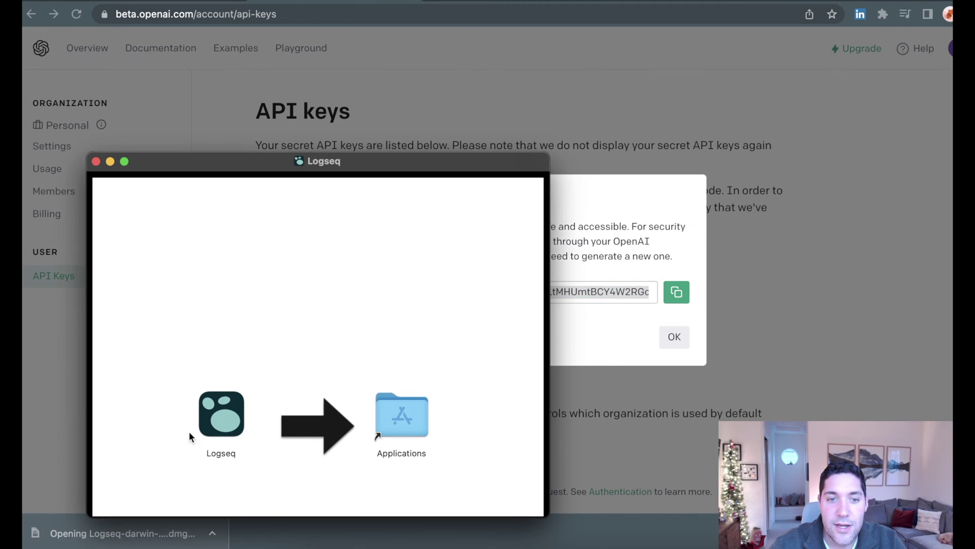
# Drag Logseq into Applications, close the installer window and confirm opening the app
pyautogui.moveTo(211, 423); pyautogui.dragTo(377, 420)
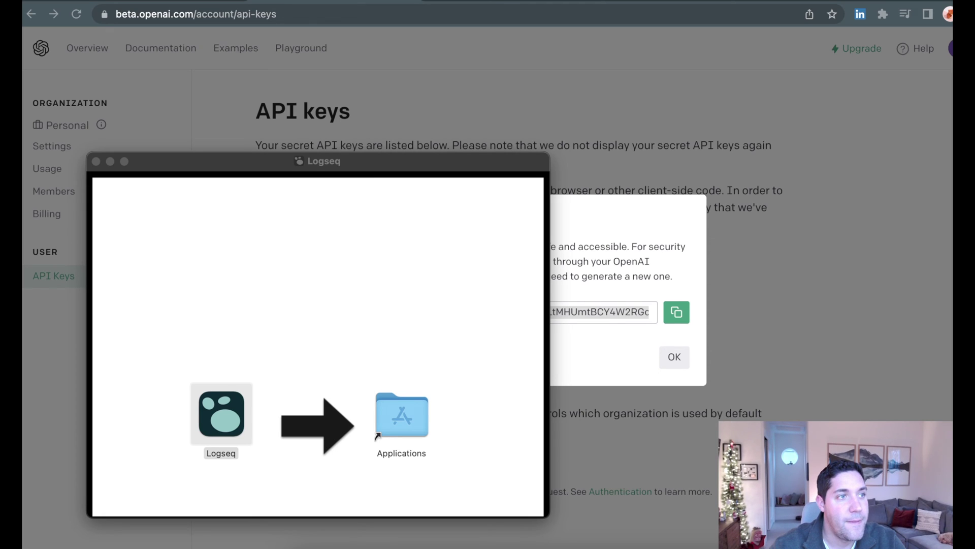
pyautogui.click(96, 162)
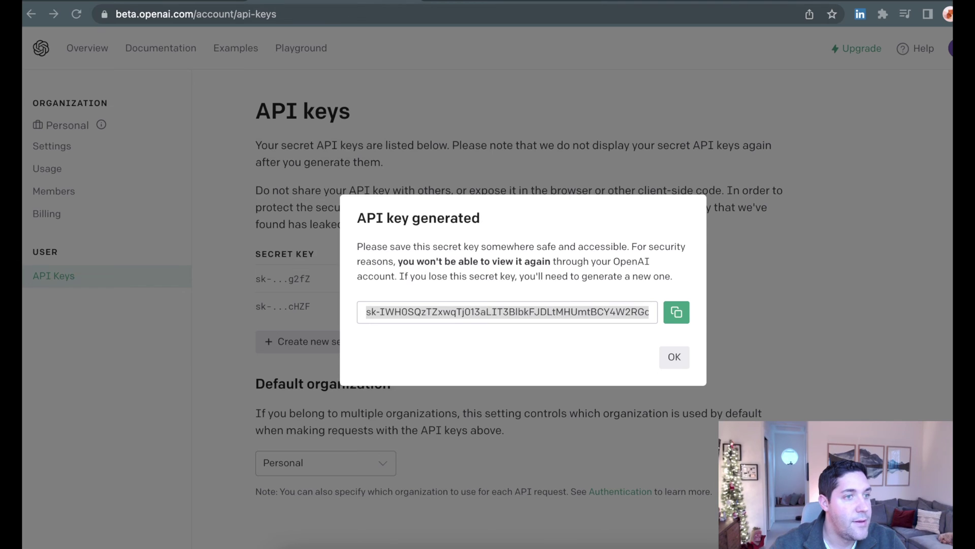
pyautogui.click(534, 282)
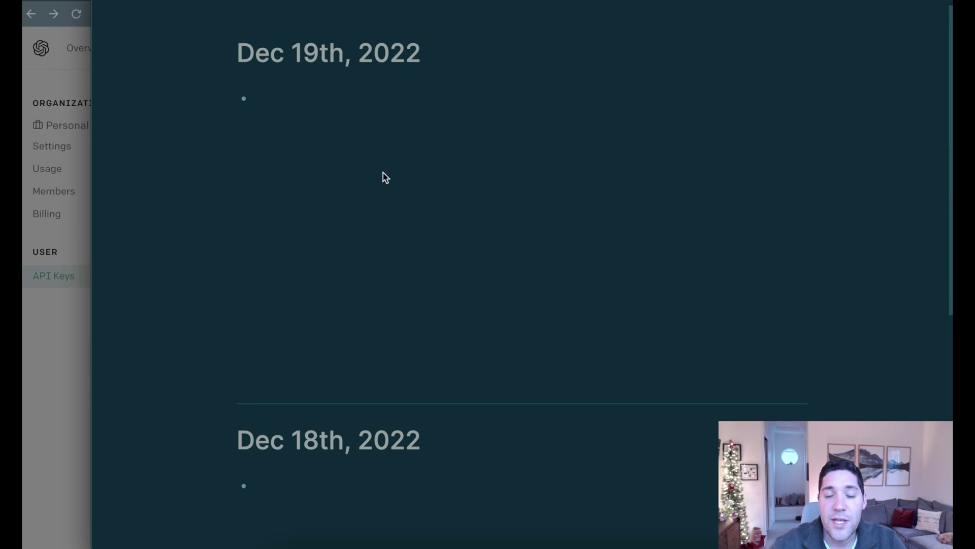
pyautogui.click(272, 96)
pyautogui.write('slkjd')
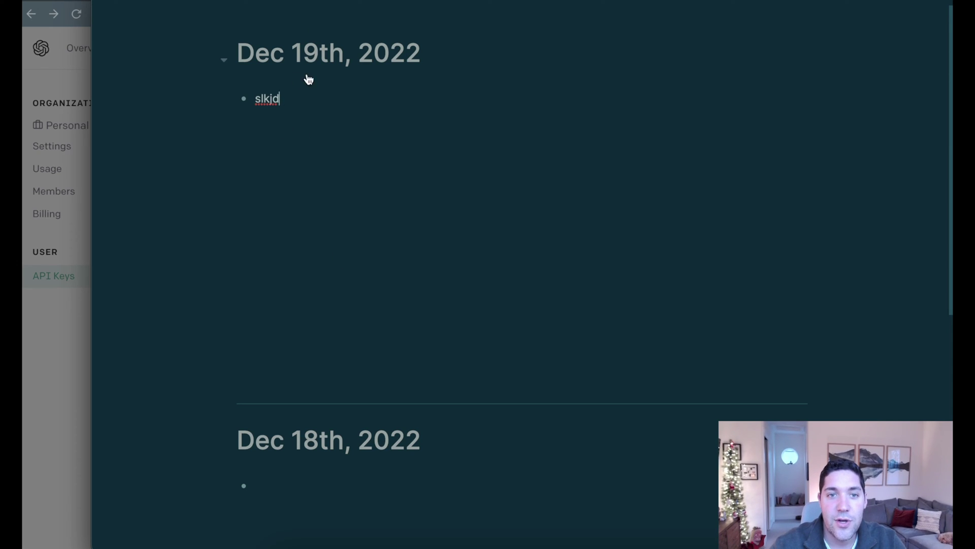
pyautogui.press('Return')
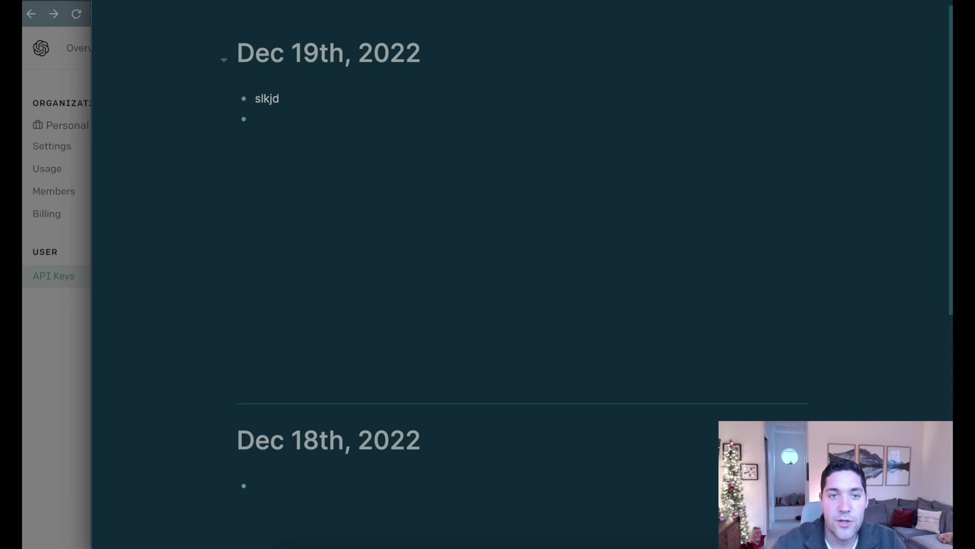
pyautogui.write('kdjkfd')
pyautogui.press('Return')
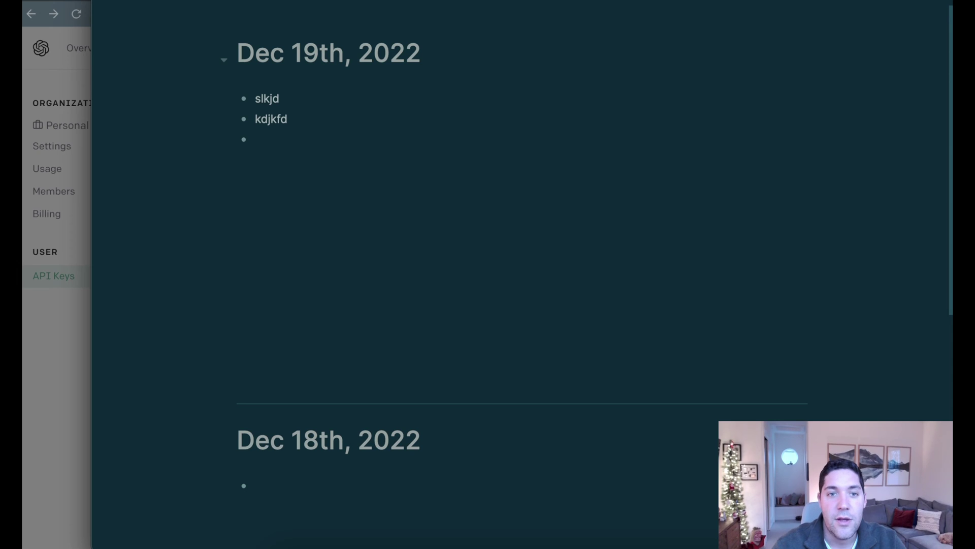
pyautogui.write('sdlfksd')
pyautogui.press('Return')
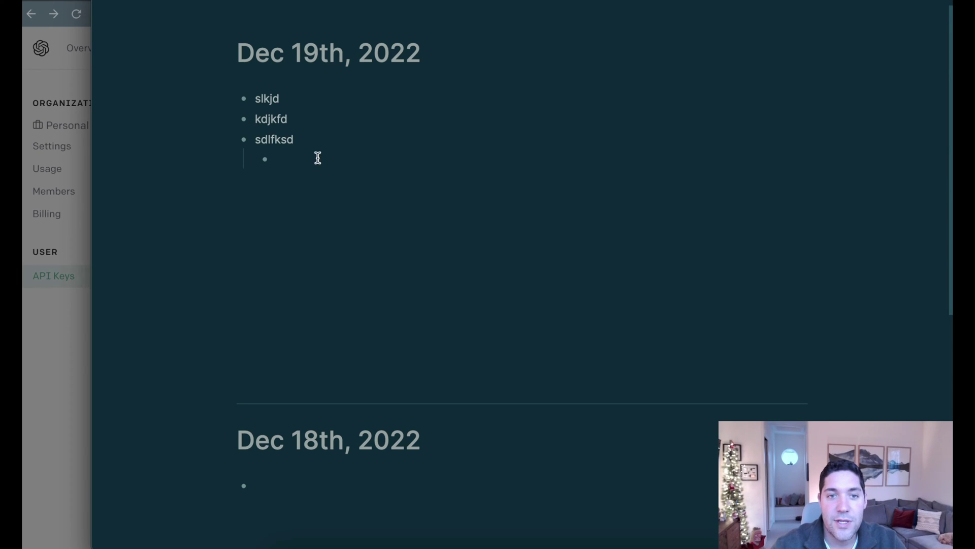
pyautogui.moveTo(305, 130); pyautogui.dragTo(231, 97)
pyautogui.press('BackSpace')
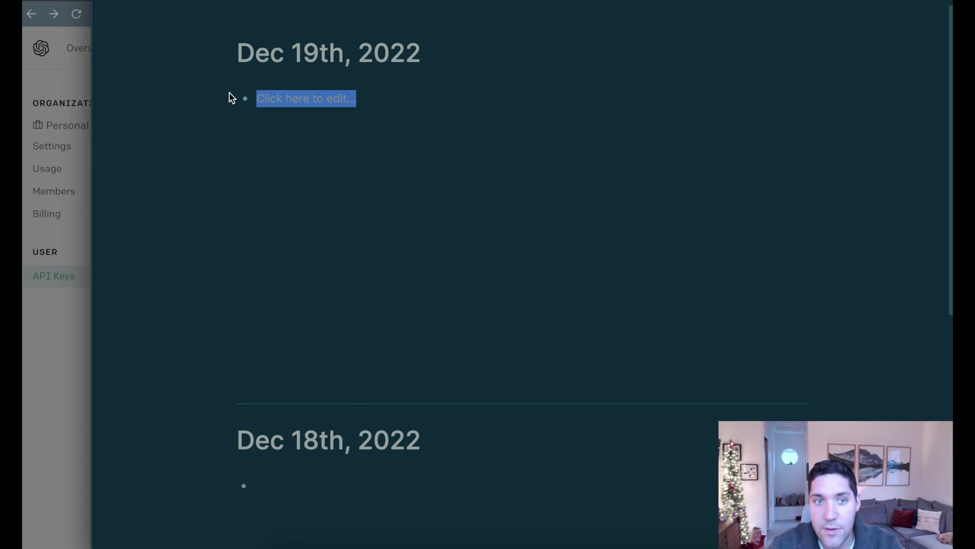
pyautogui.click(915, 2)
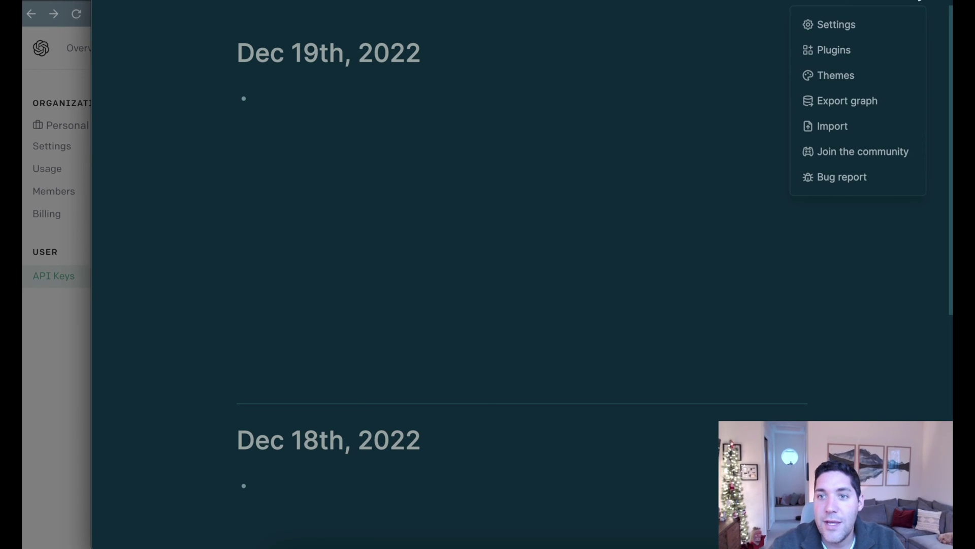
# Search the plugin marketplace for 'gpt' and install the GPT-3 OpenAI plugin
pyautogui.click(833, 50)
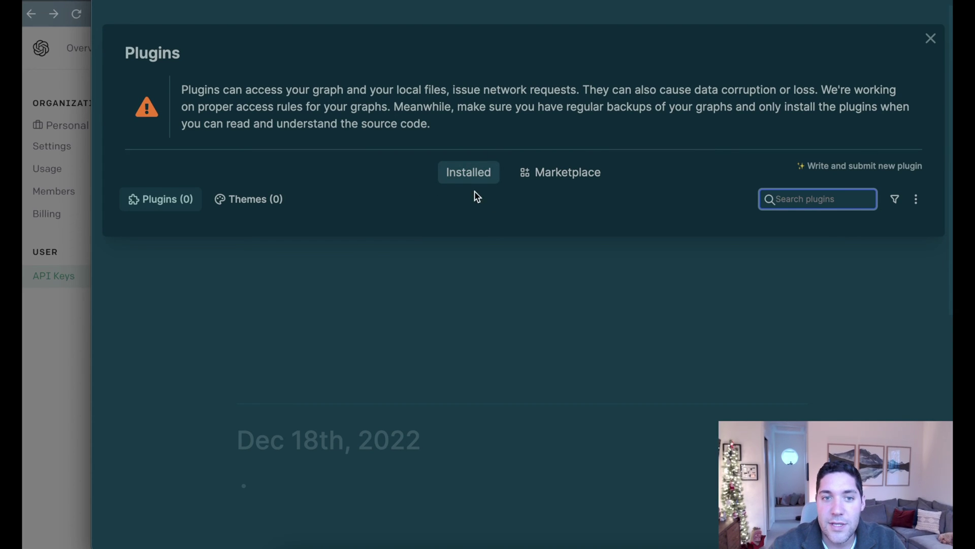
pyautogui.click(581, 174)
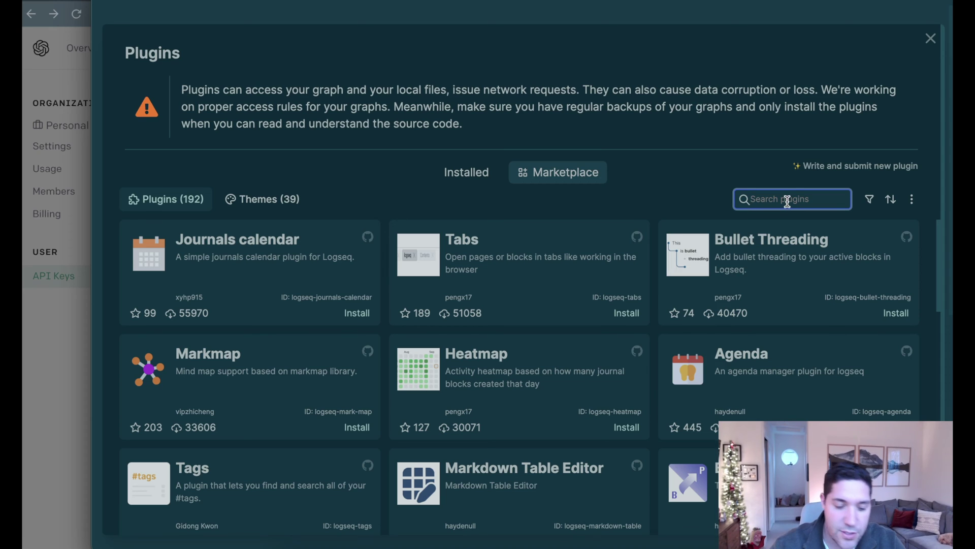
pyautogui.write('gpt')
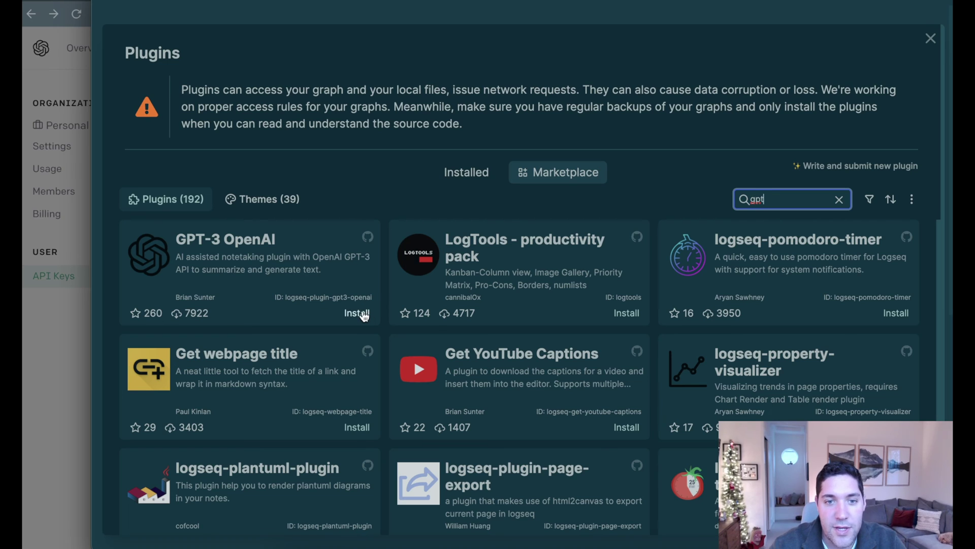
pyautogui.click(362, 315)
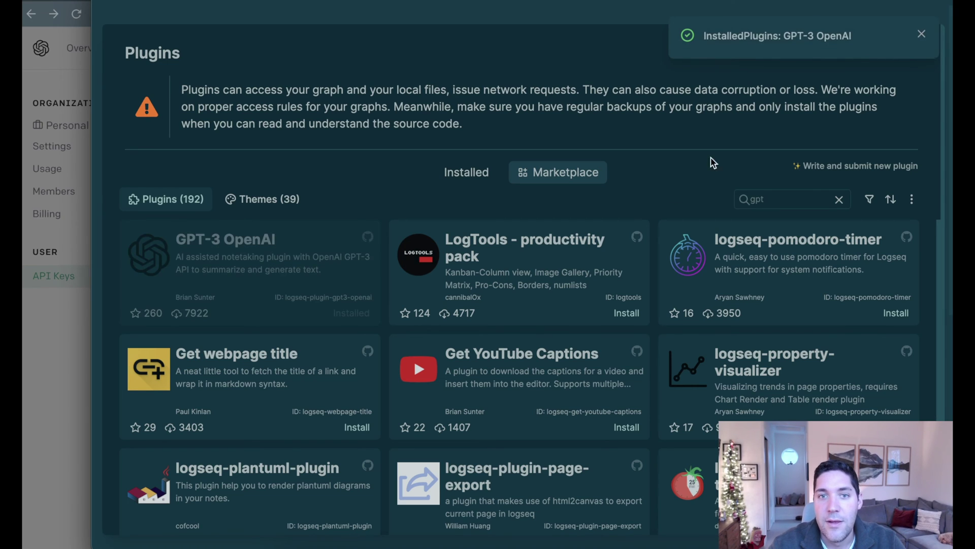
pyautogui.click(478, 175)
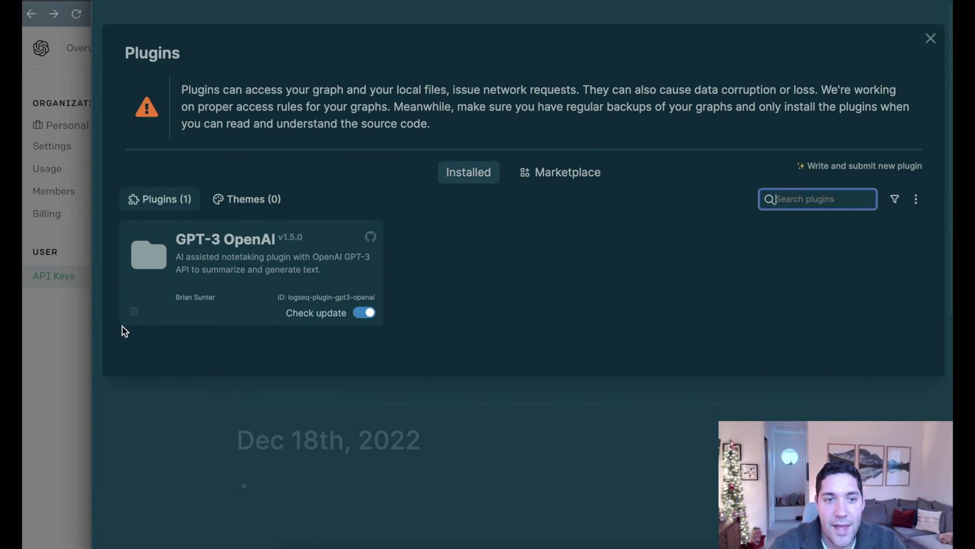
# Paste the OpenAI API key into the GPT-3 OpenAI plugin's OpenAI API Key setting
pyautogui.click(134, 312)
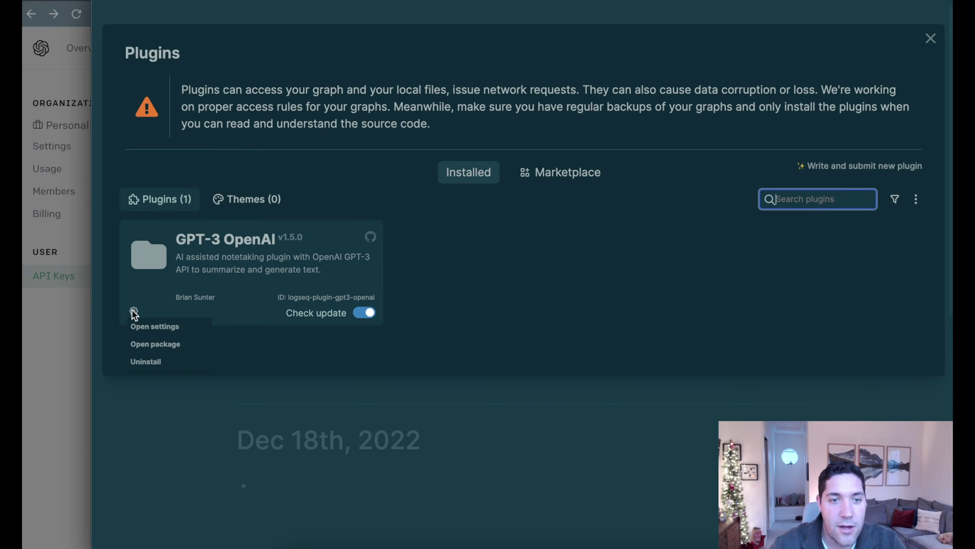
pyautogui.click(136, 326)
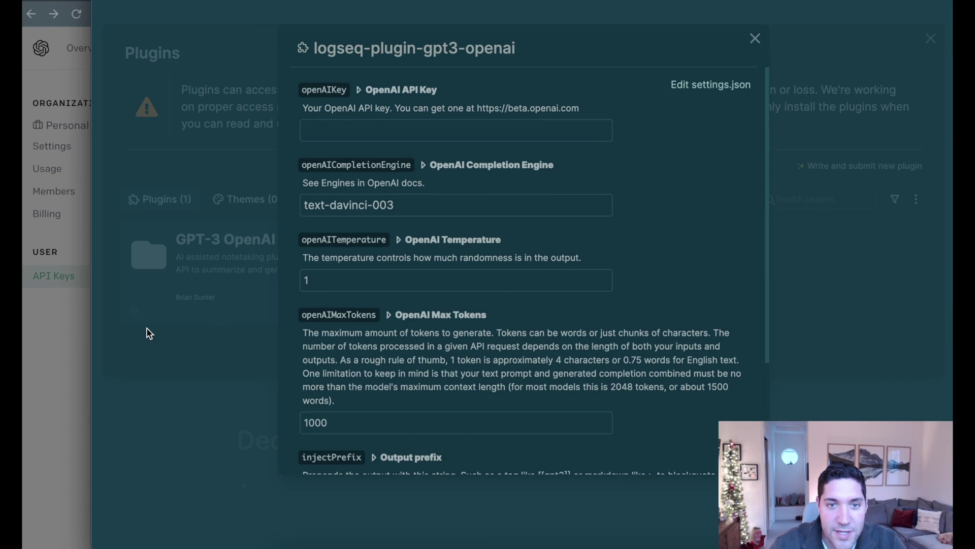
pyautogui.click(368, 133)
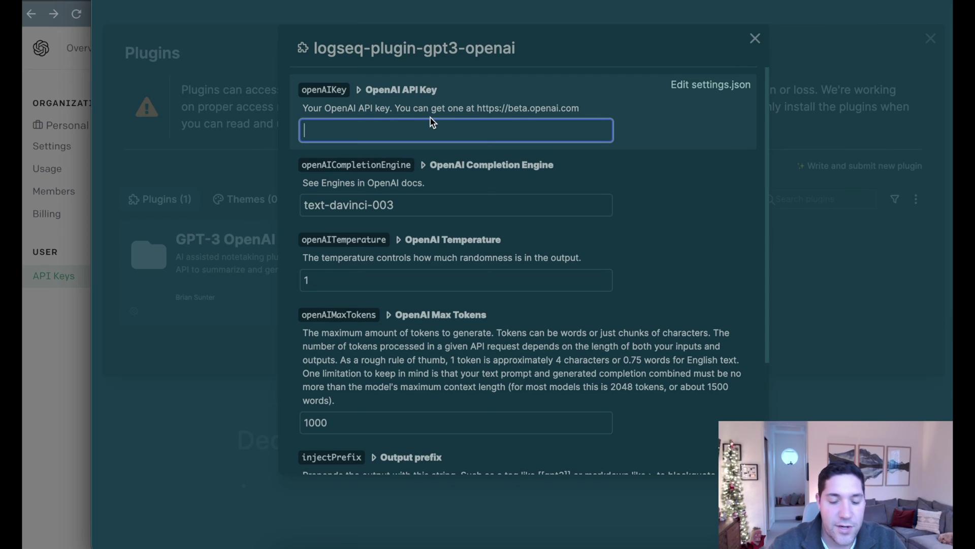
pyautogui.hotkey('ctrl', 'v')
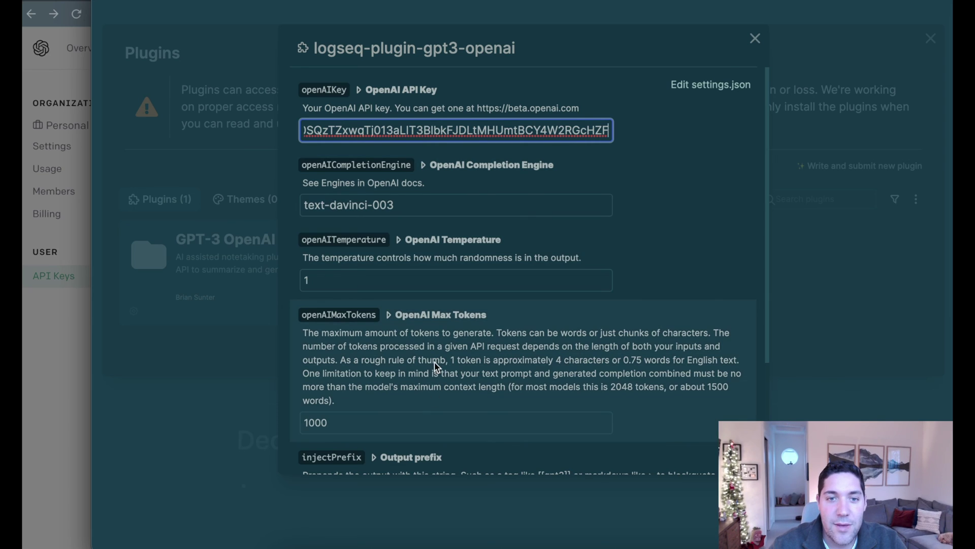
pyautogui.click(404, 207)
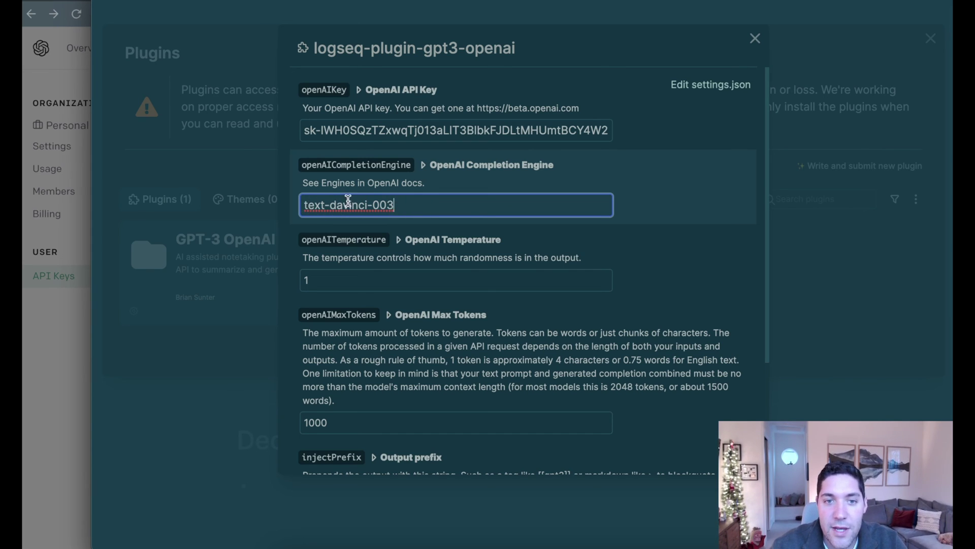
pyautogui.scroll(-2, 399, 295)
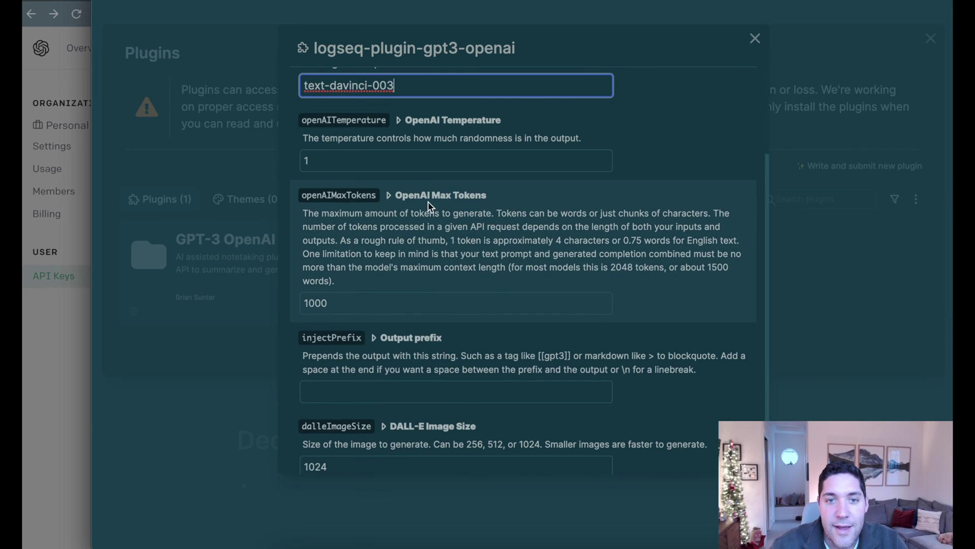
# Change OpenAI Max Tokens from 1000 to 1500 and close the plugin settings
pyautogui.click(314, 303)
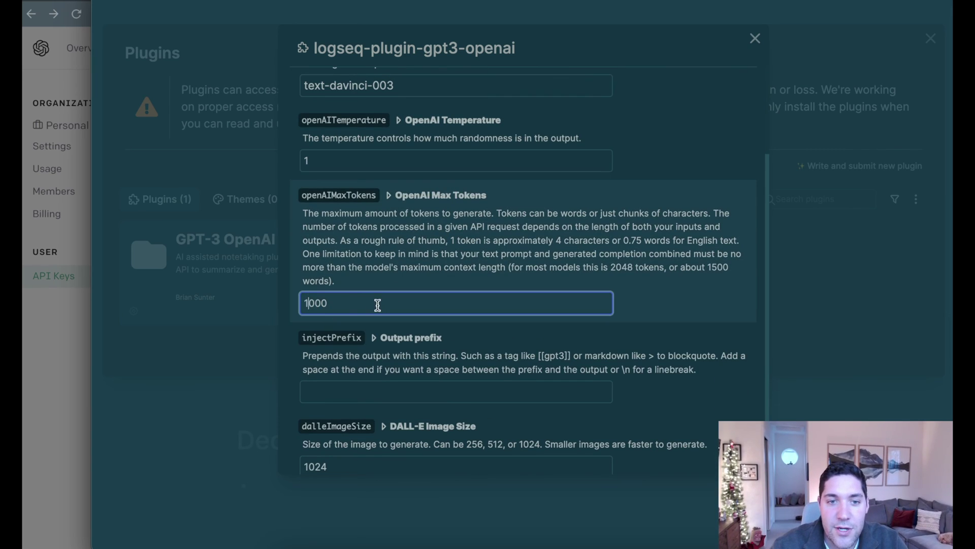
pyautogui.press('Delete')
pyautogui.write('5')
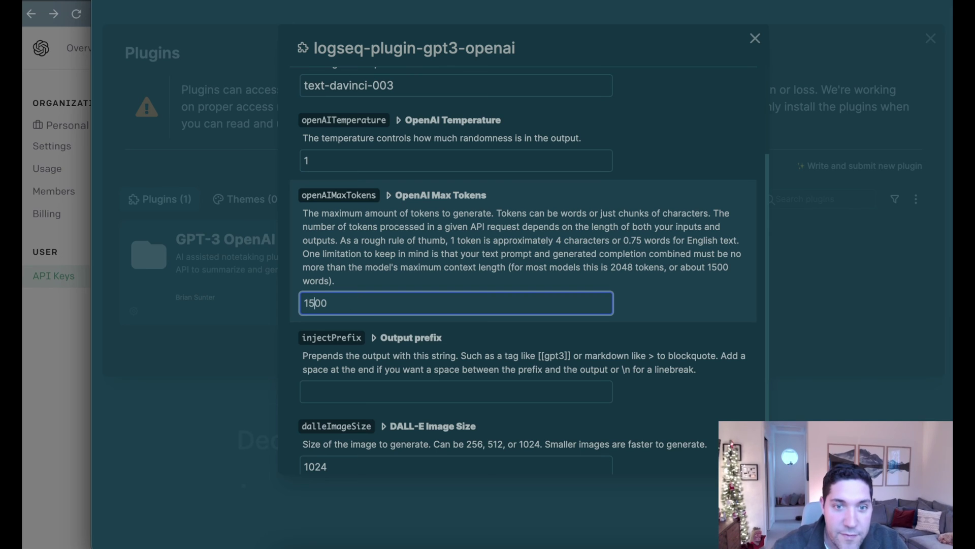
pyautogui.doubleClick(336, 304)
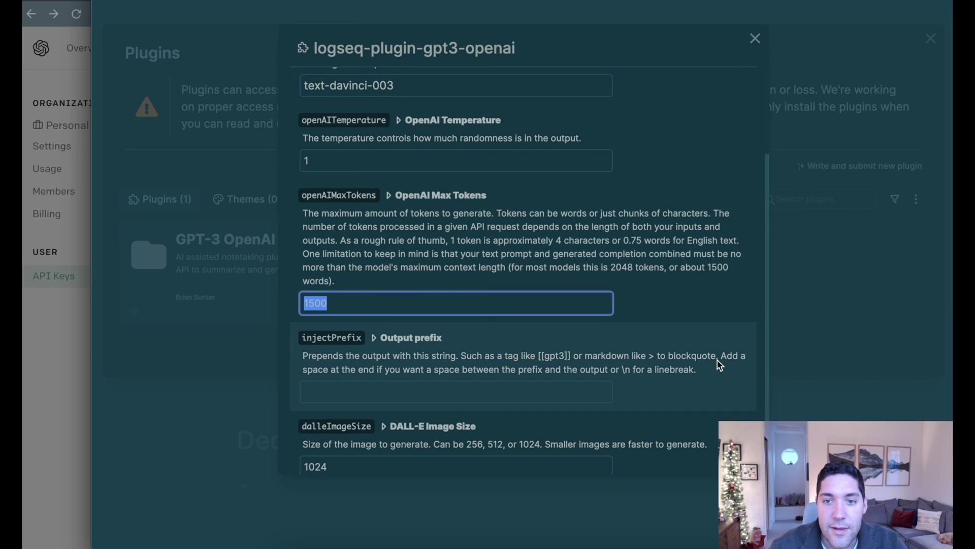
pyautogui.scroll(-1, 691, 373)
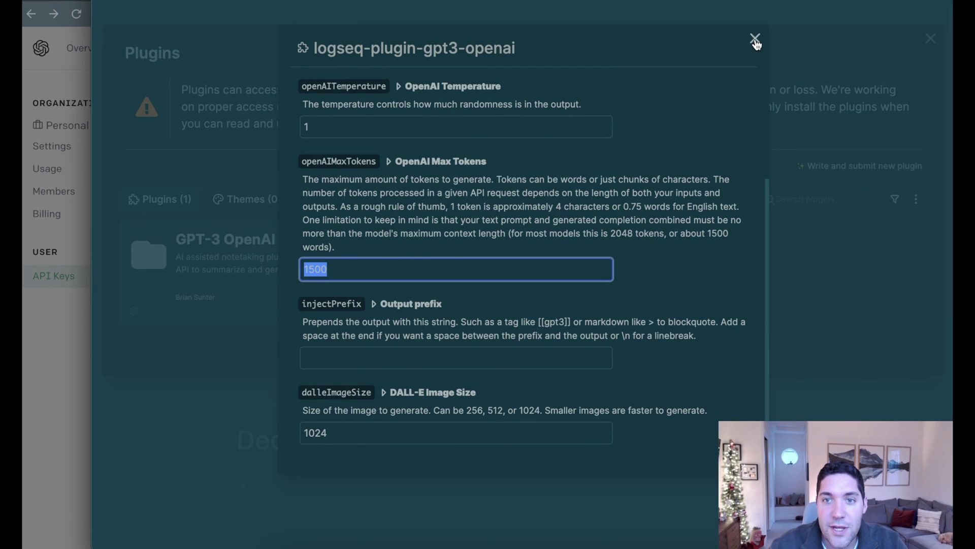
pyautogui.click(754, 38)
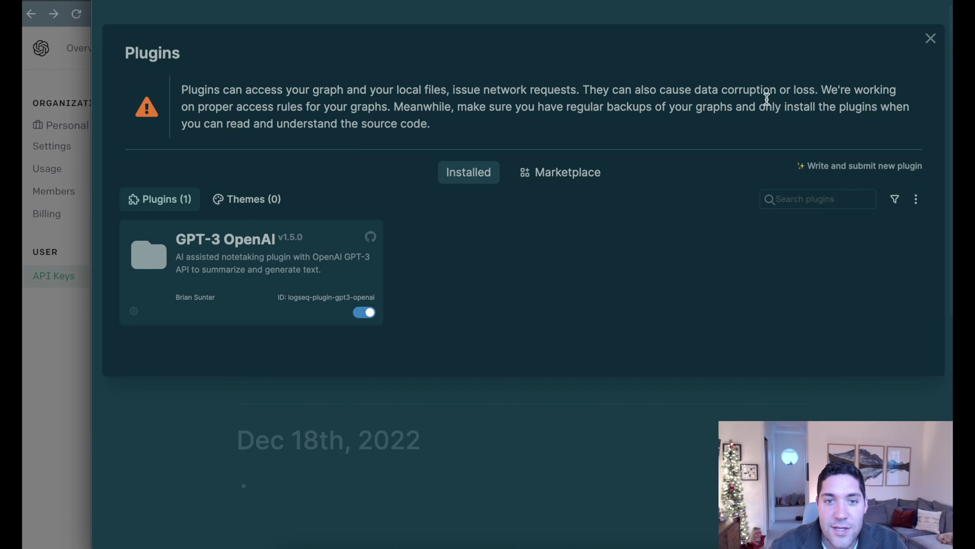
# Close the plugins manager and type 'Write a poem about Linux /gpt' in the Dec 19th, 2022 bullet
pyautogui.click(930, 38)
pyautogui.click(280, 100)
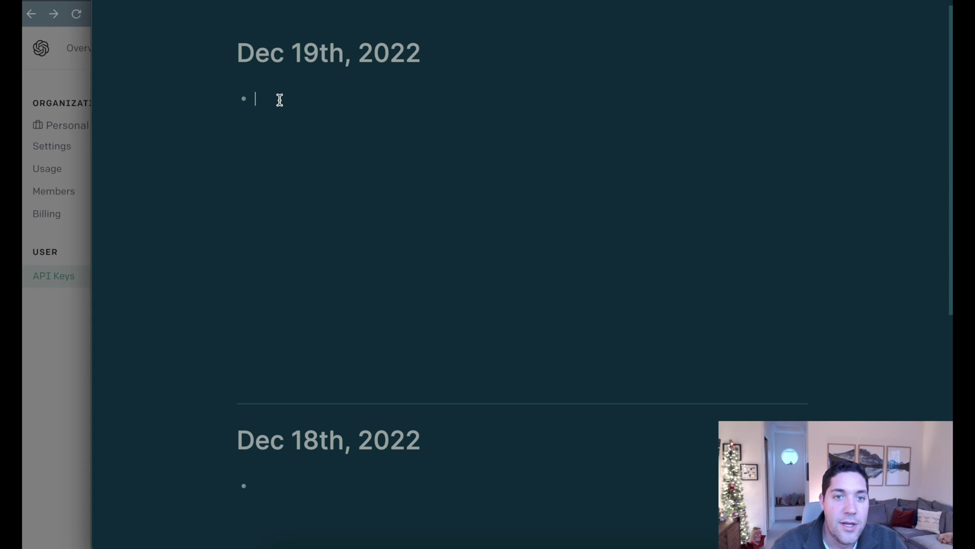
pyautogui.write('Write a')
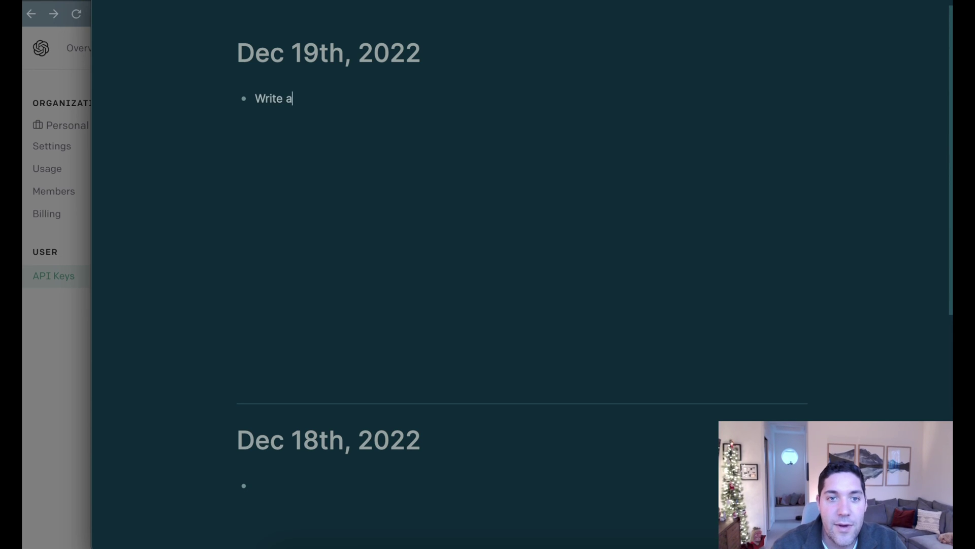
pyautogui.write(' poem a')
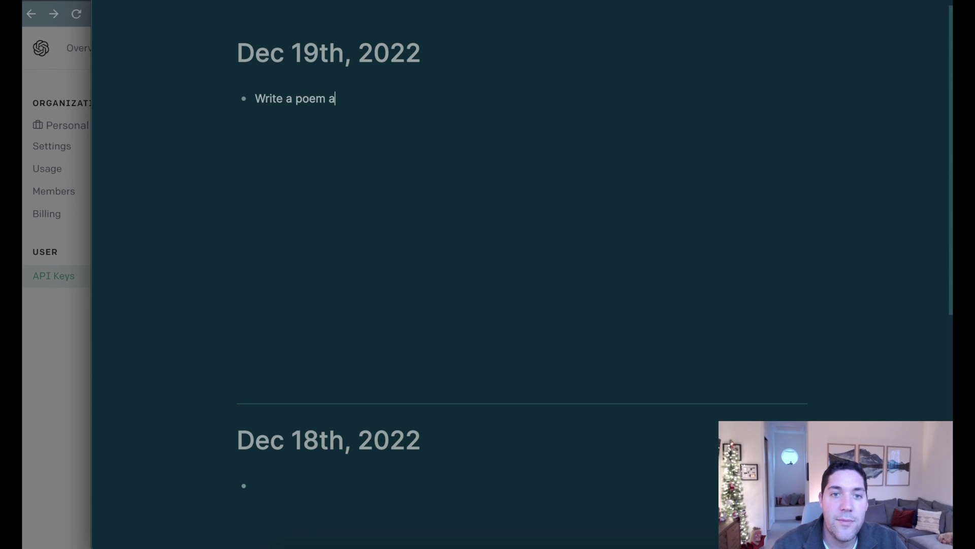
pyautogui.write('bout Linux')
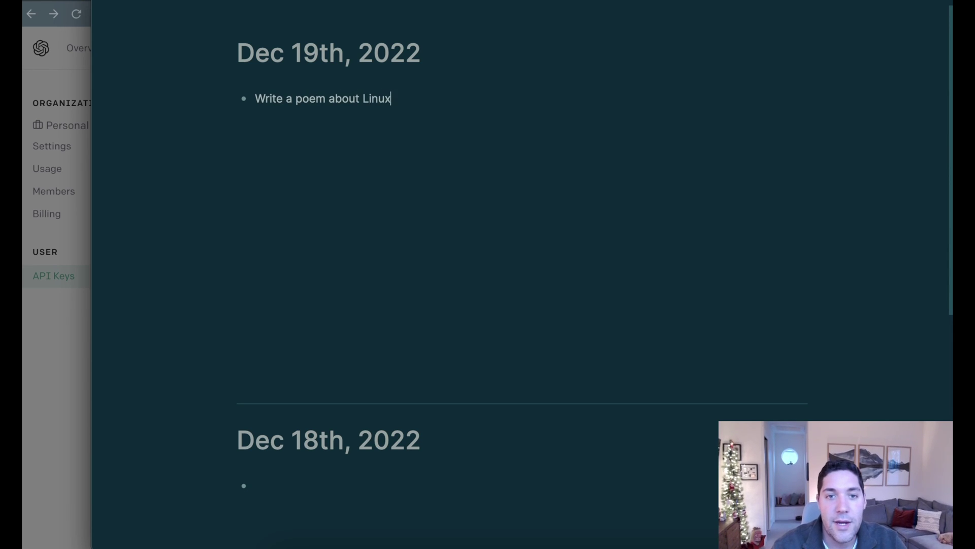
pyautogui.write(' /gpt')
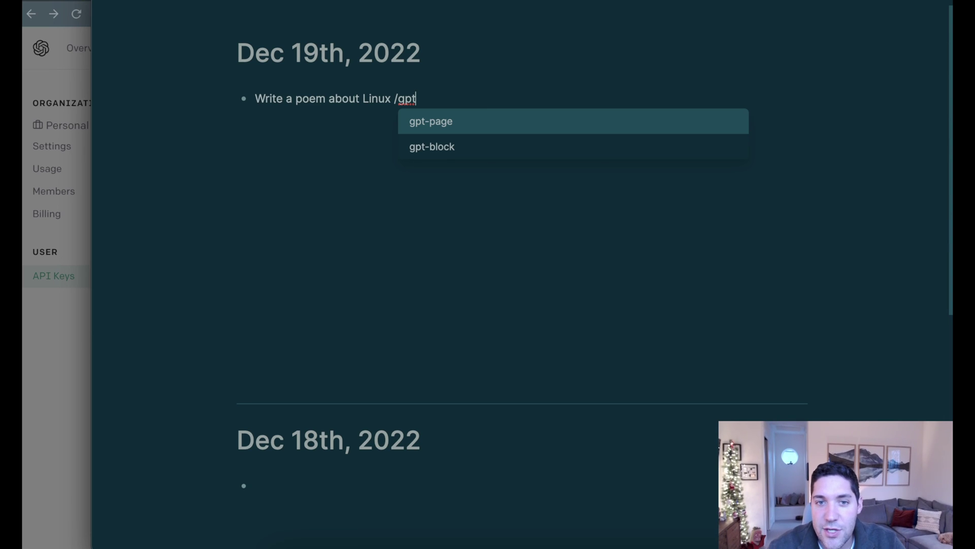
# Run gpt-block to generate the Linux poem under the prompt and scroll through it
pyautogui.press('Down')
pyautogui.press('Return')
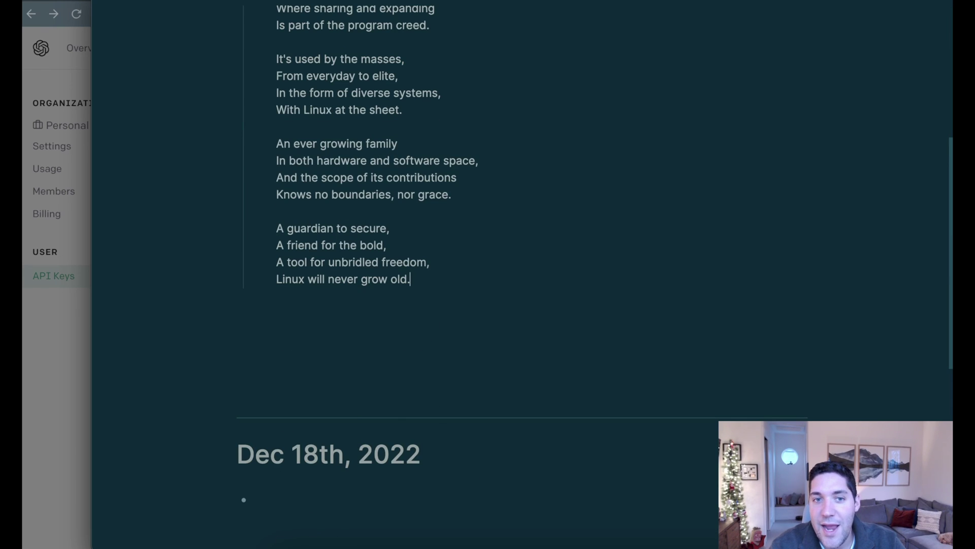
pyautogui.scroll(6, 510, 159)
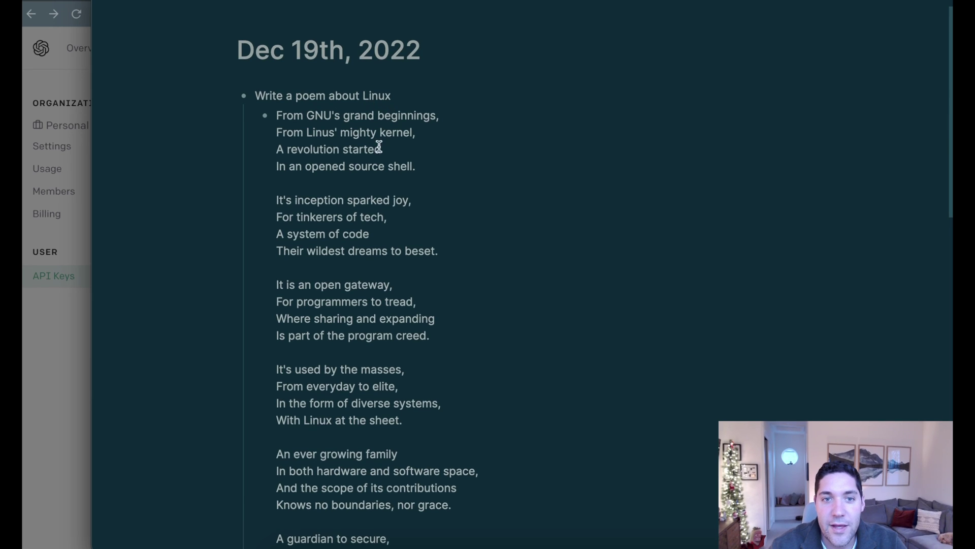
pyautogui.scroll(-2, 372, 180)
pyautogui.scroll(-6, 407, 318)
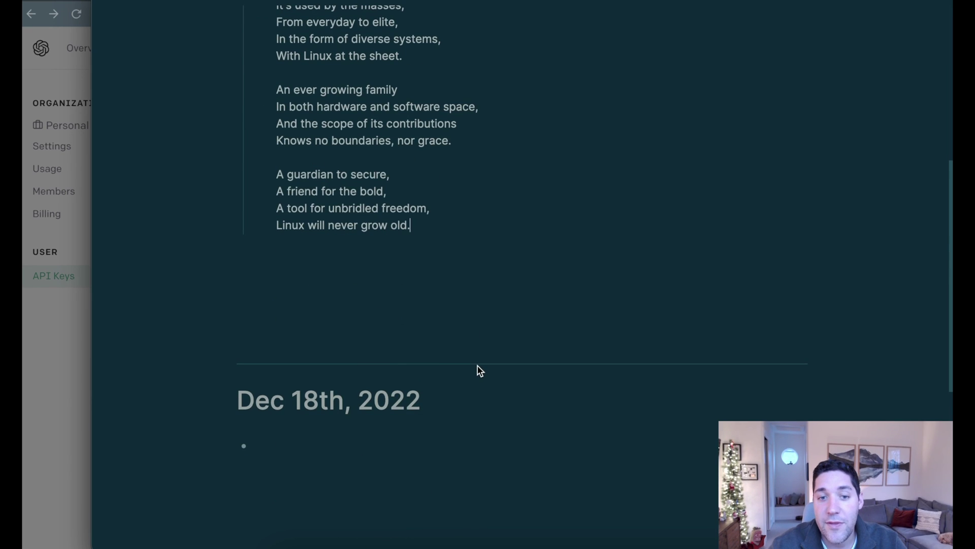
pyautogui.scroll(6, 450, 228)
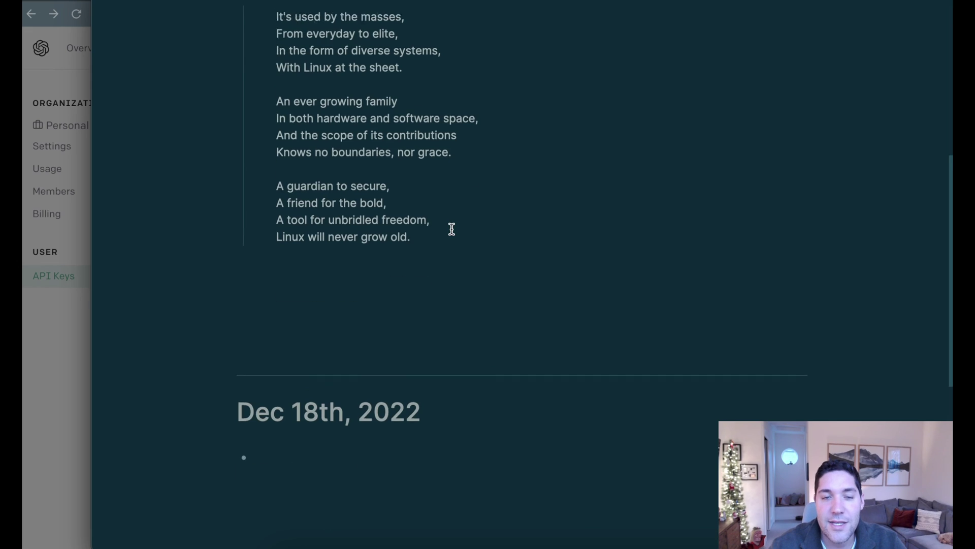
pyautogui.scroll(2, 449, 226)
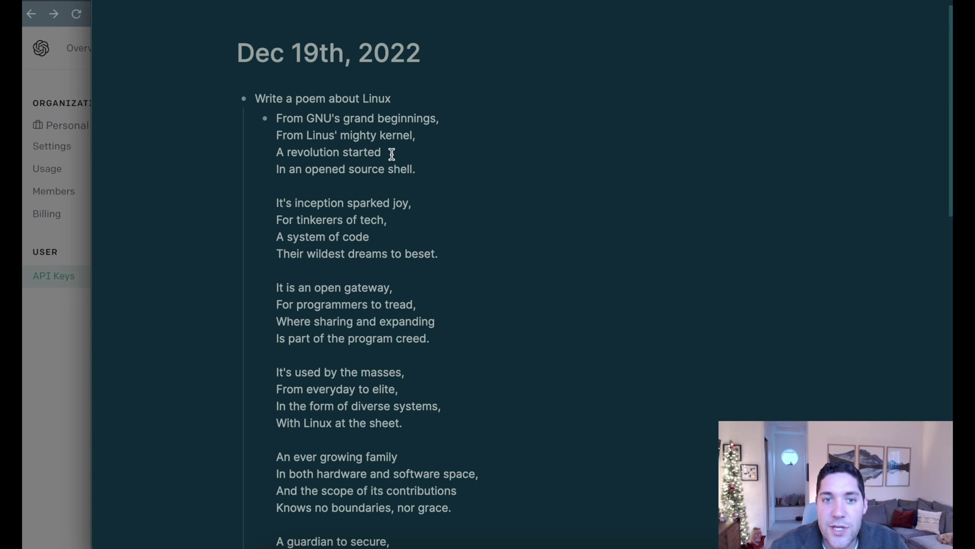
pyautogui.moveTo(285, 120); pyautogui.dragTo(390, 167)
pyautogui.click(422, 182)
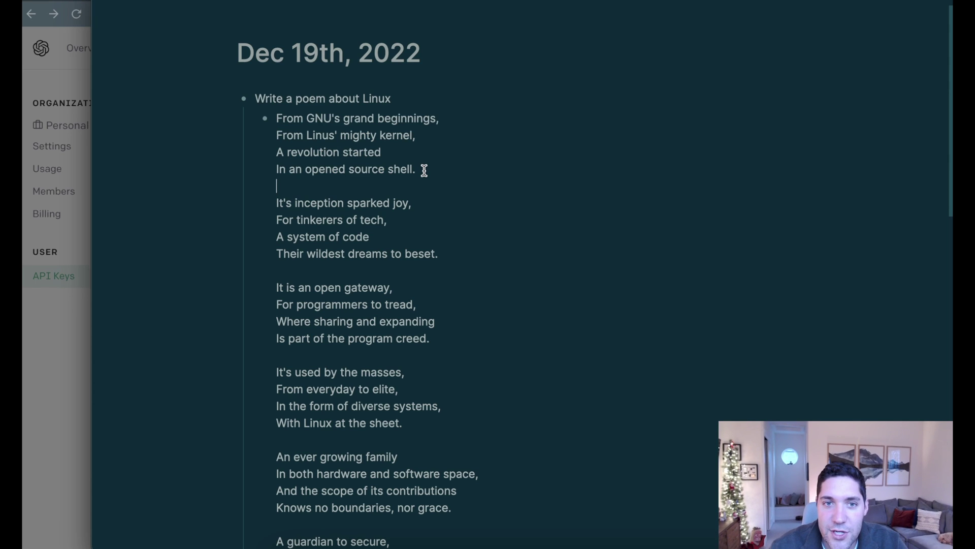
pyautogui.scroll(-1, 514, 229)
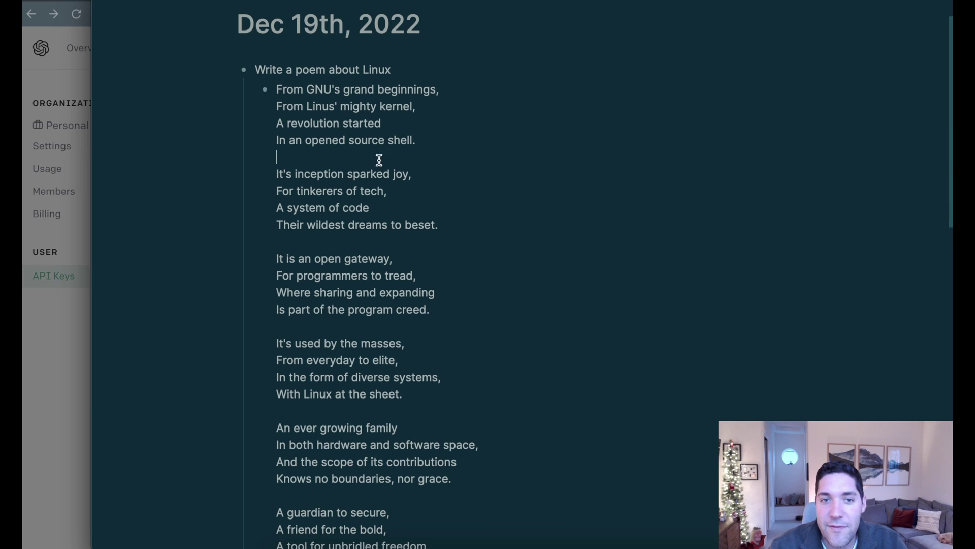
pyautogui.scroll(-3, 505, 231)
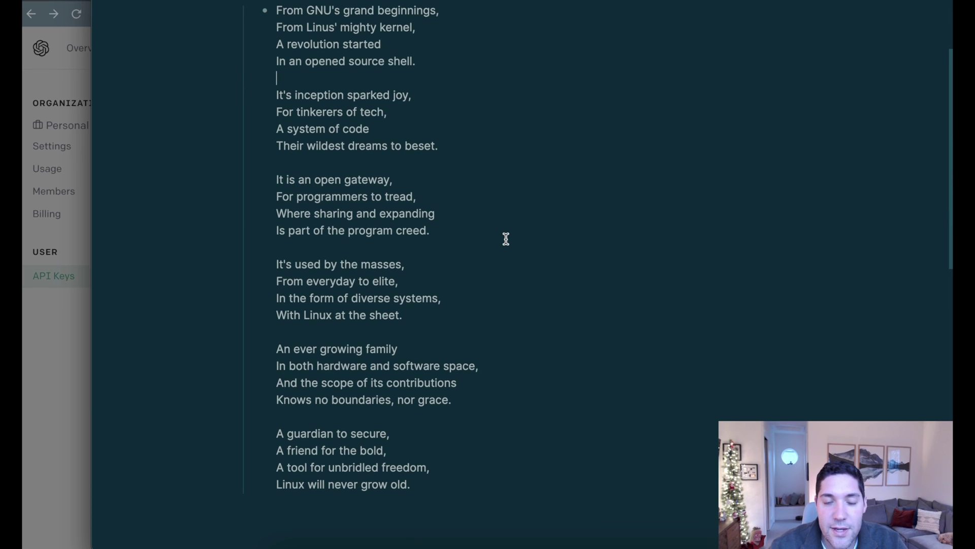
pyautogui.scroll(3, 506, 238)
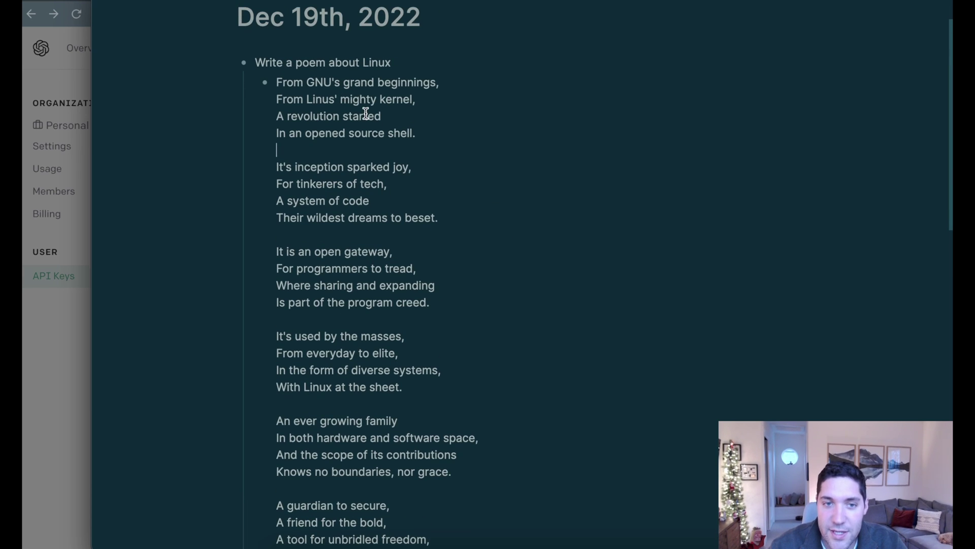